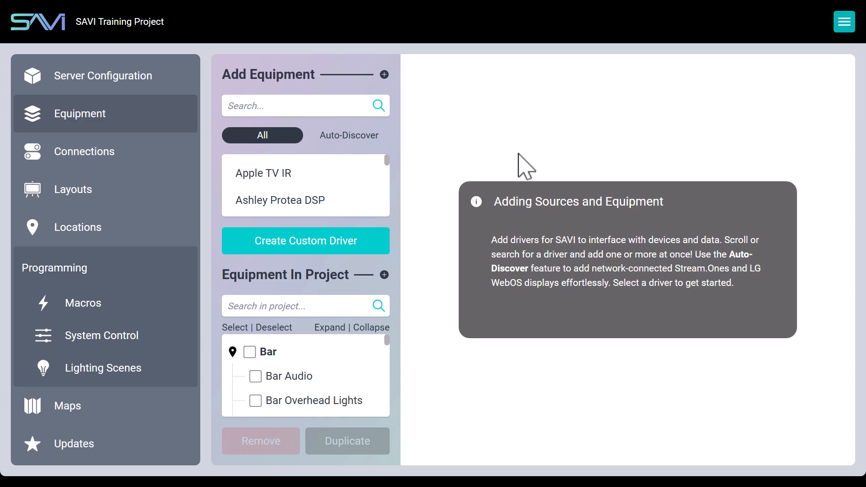
# - Create a custom driver and name it "Serial Display"
pyautogui.click(320, 245)
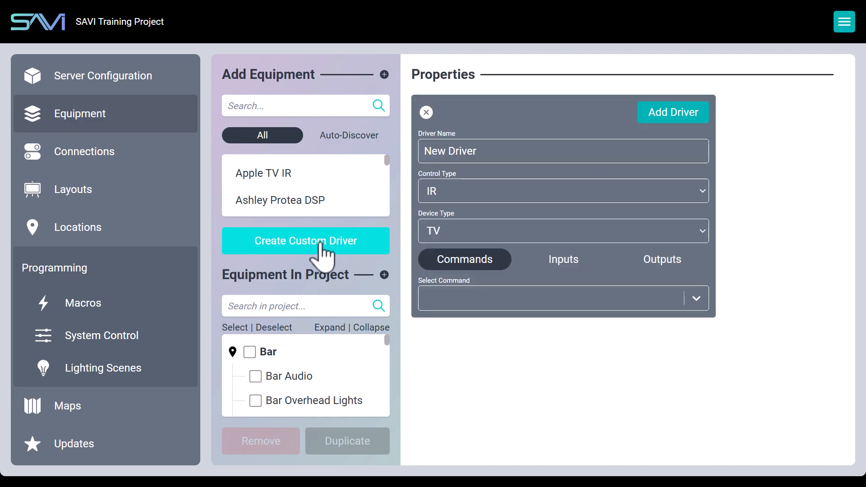
pyautogui.click(488, 150)
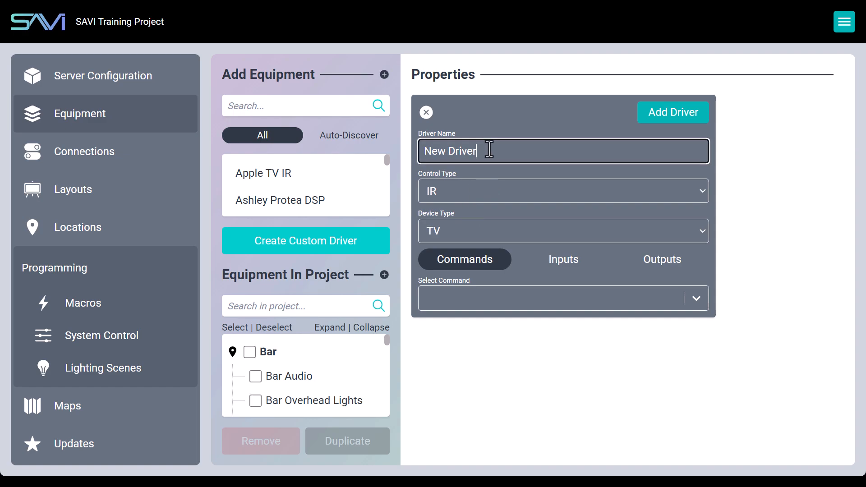
pyautogui.tripleClick(489, 150)
pyautogui.press('BackSpace')
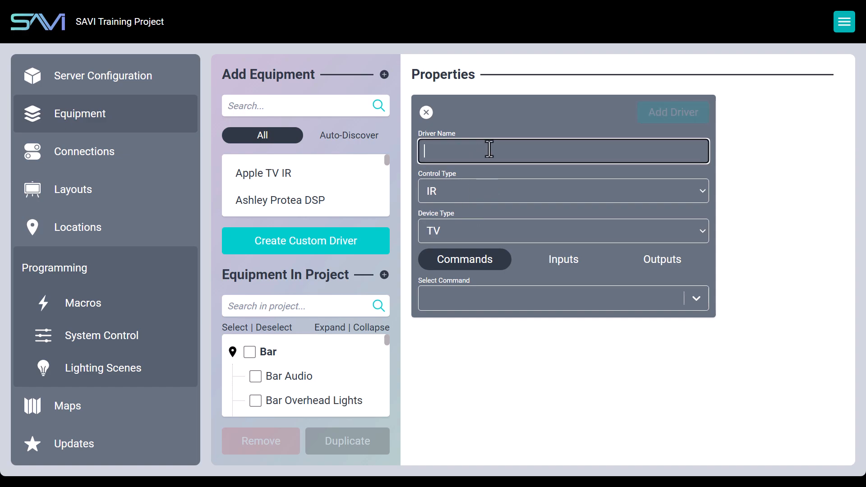
pyautogui.write('Serial Displa')
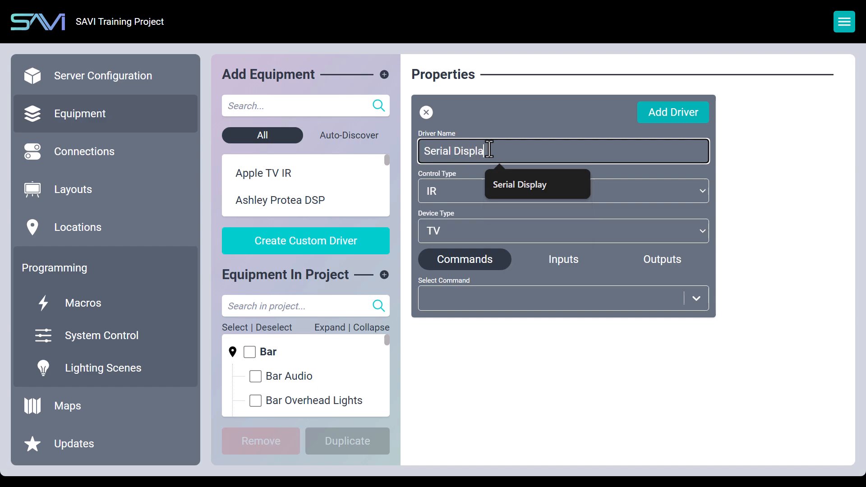
pyautogui.write('y')
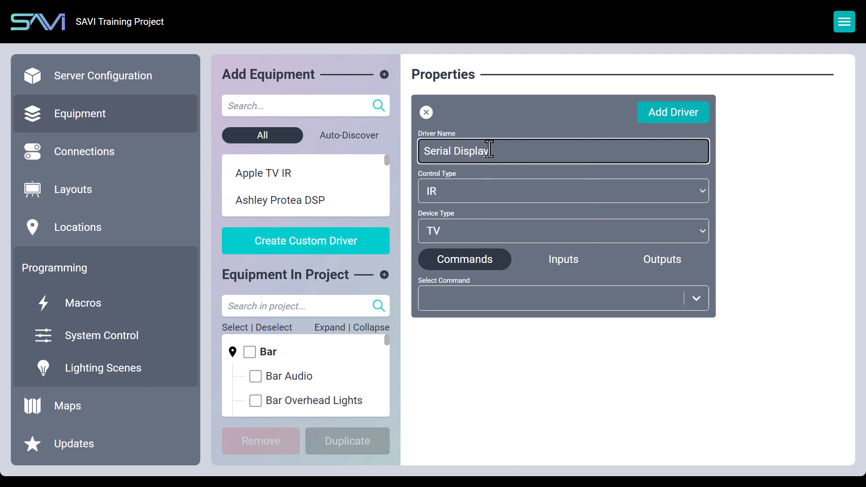
# - Set the new driver's control type to Serial and keep TV as the device type
pyautogui.click(464, 195)
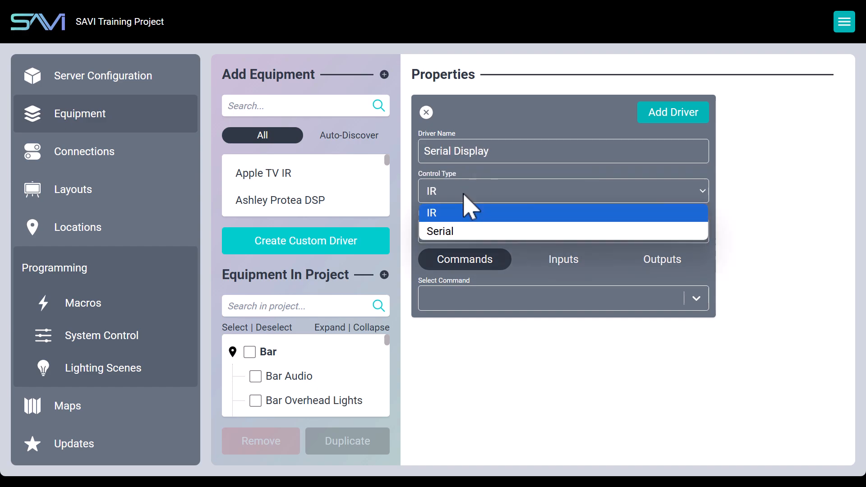
pyautogui.click(479, 231)
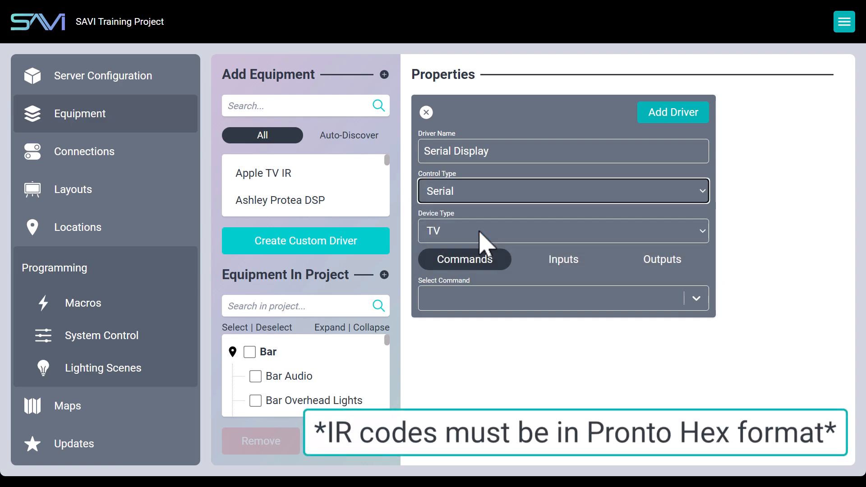
pyautogui.click(479, 232)
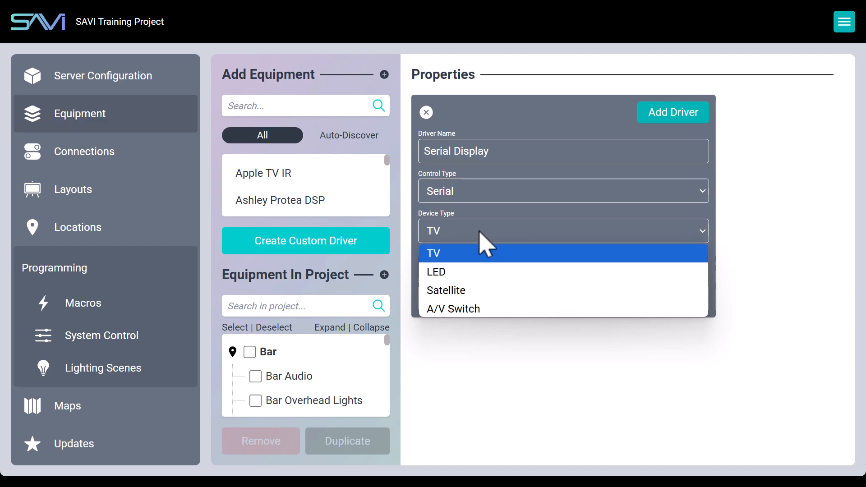
pyautogui.click(480, 232)
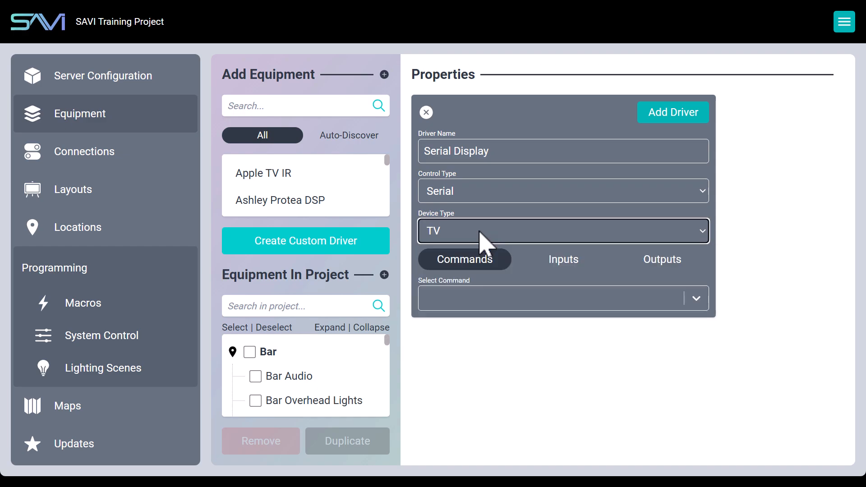
# - Choose the driver's "off" command and give it the code "ka 01 00\x0D"
pyautogui.click(569, 309)
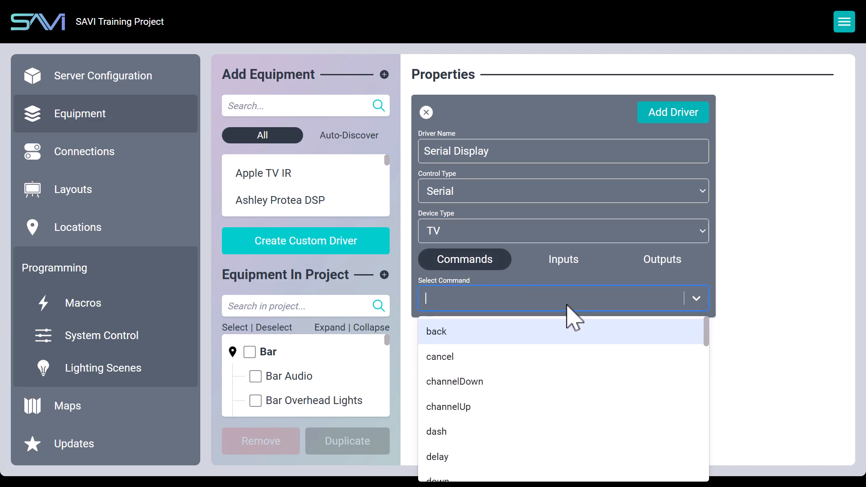
pyautogui.scroll(-3, 557, 424)
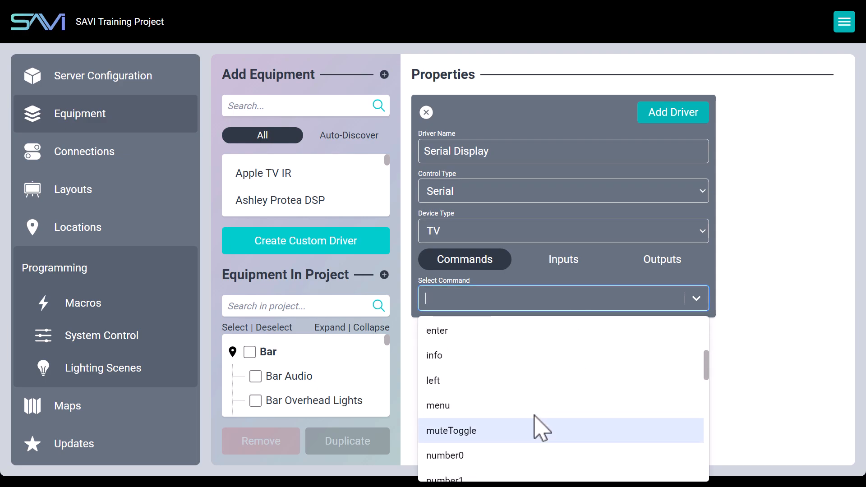
pyautogui.scroll(3, 542, 428)
pyautogui.write('off')
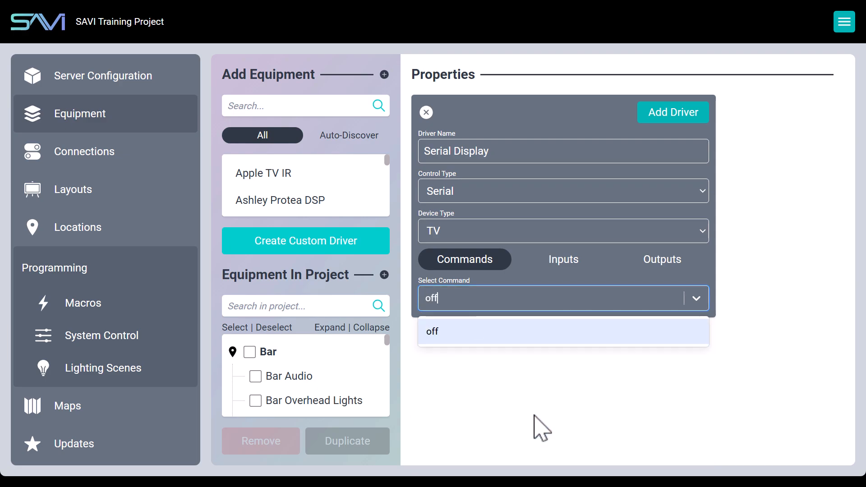
pyautogui.click(453, 335)
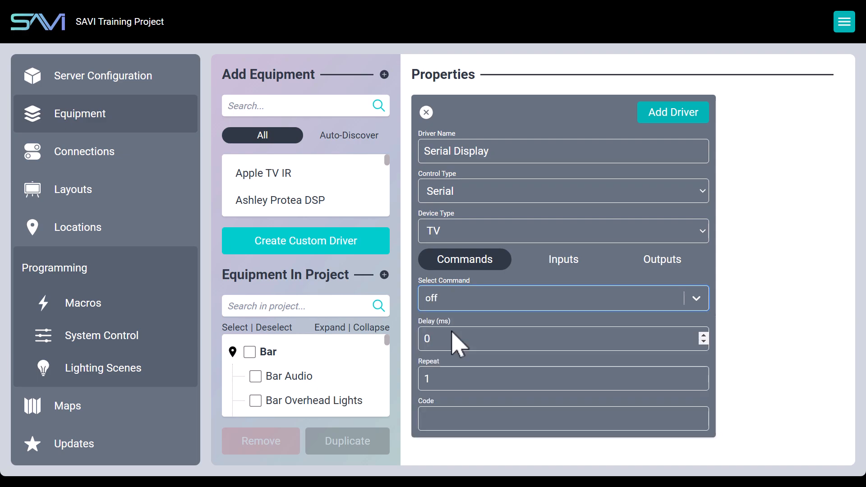
pyautogui.click(446, 417)
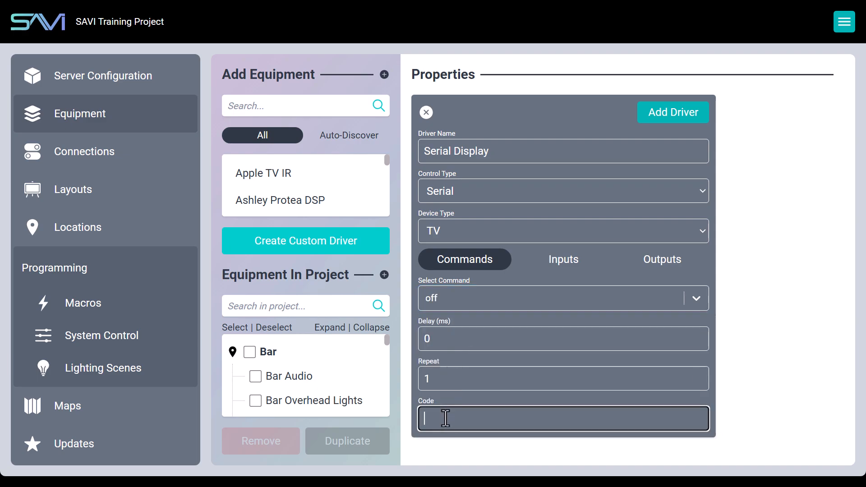
pyautogui.write('ka 01 00\\x0D')
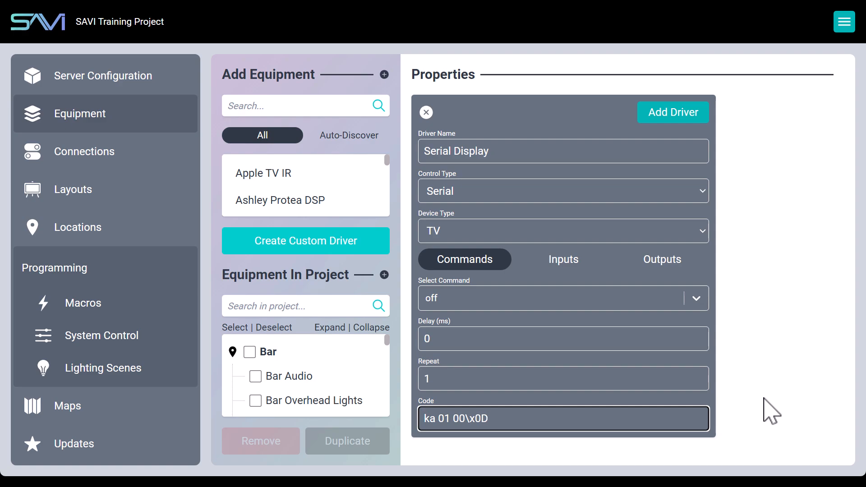
# - Add an input to the driver and set its type to Audio-Video
pyautogui.click(566, 276)
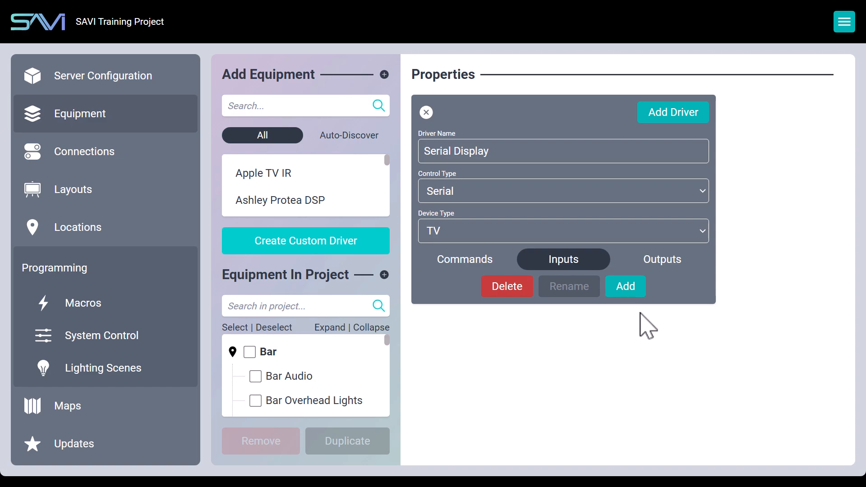
pyautogui.click(627, 289)
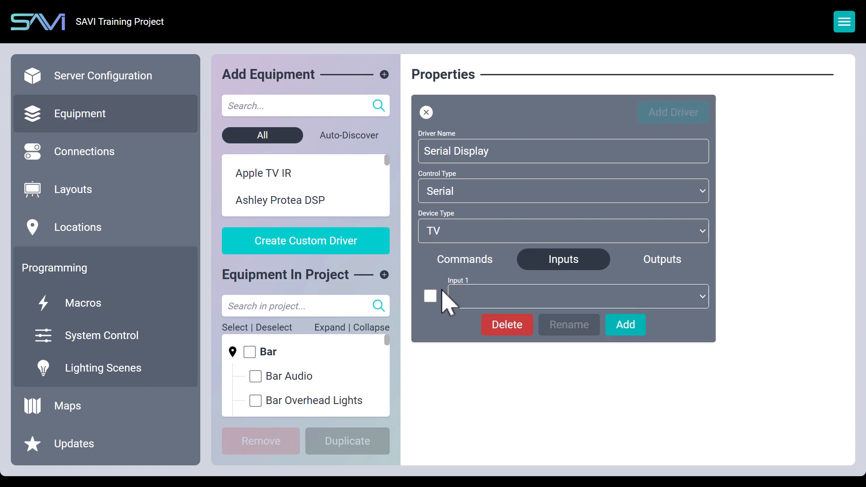
pyautogui.click(467, 295)
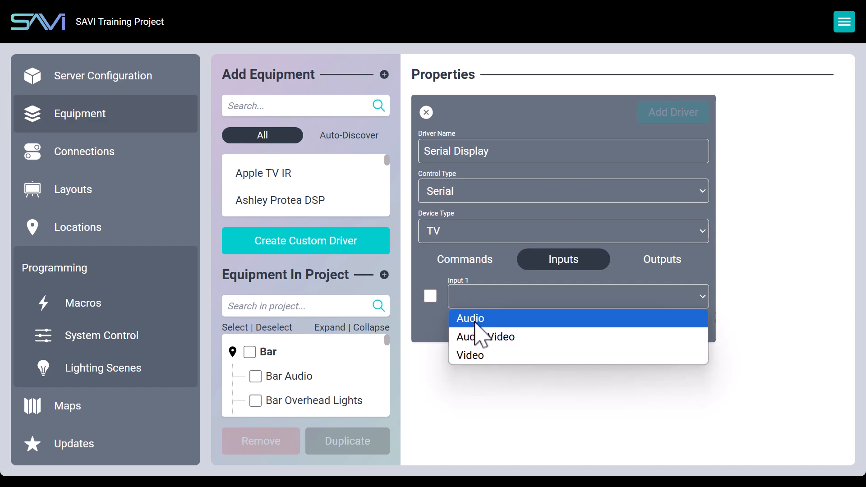
pyautogui.click(480, 335)
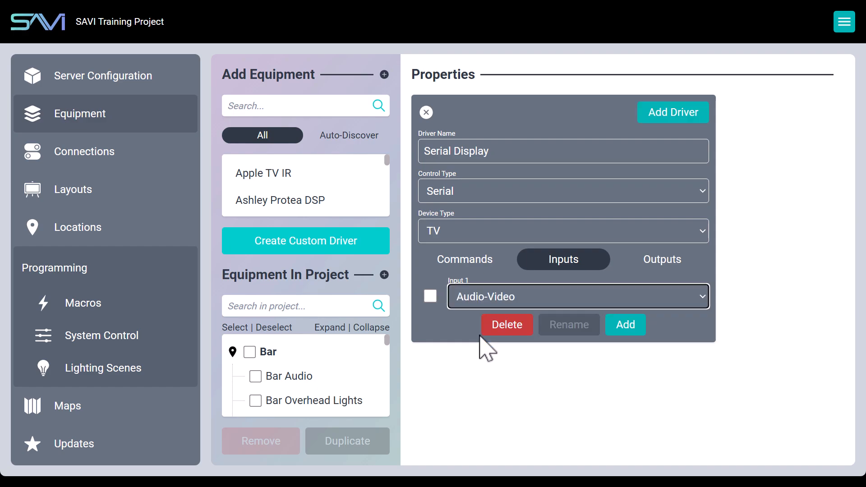
# - Rename the driver's new Audio-Video input to "HDMI 1"
pyautogui.click(430, 296)
pyautogui.click(568, 326)
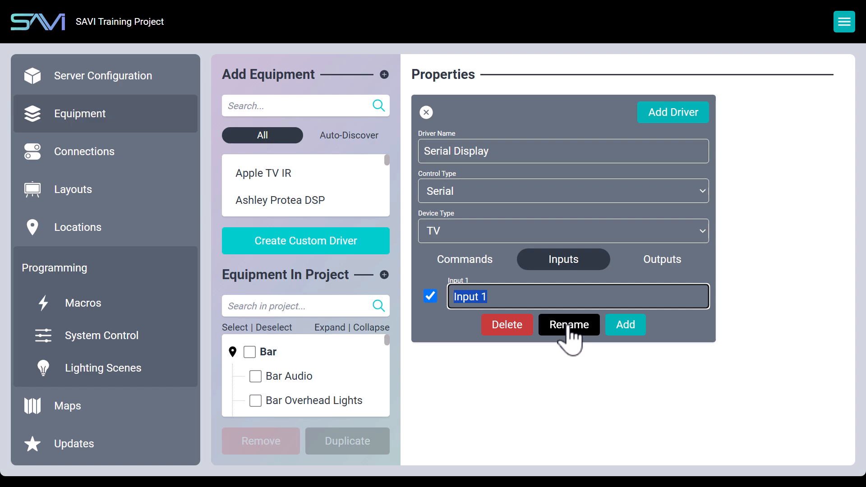
pyautogui.write('HDMI 1')
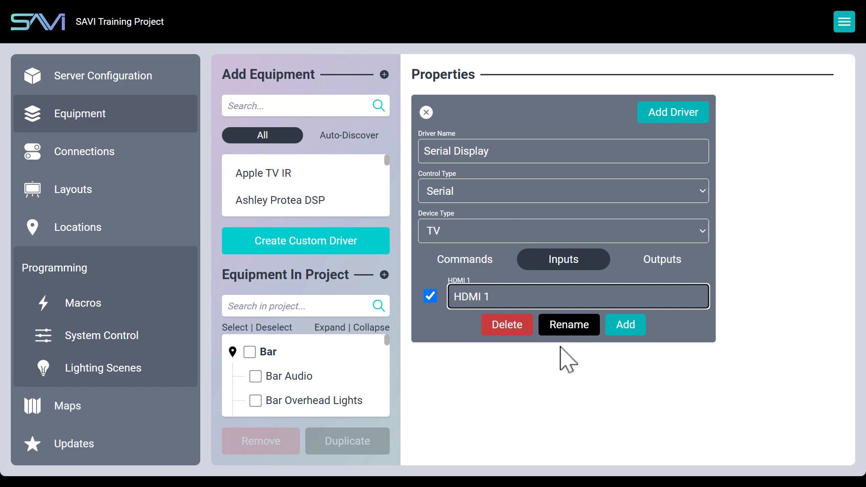
pyautogui.click(544, 363)
pyautogui.click(429, 296)
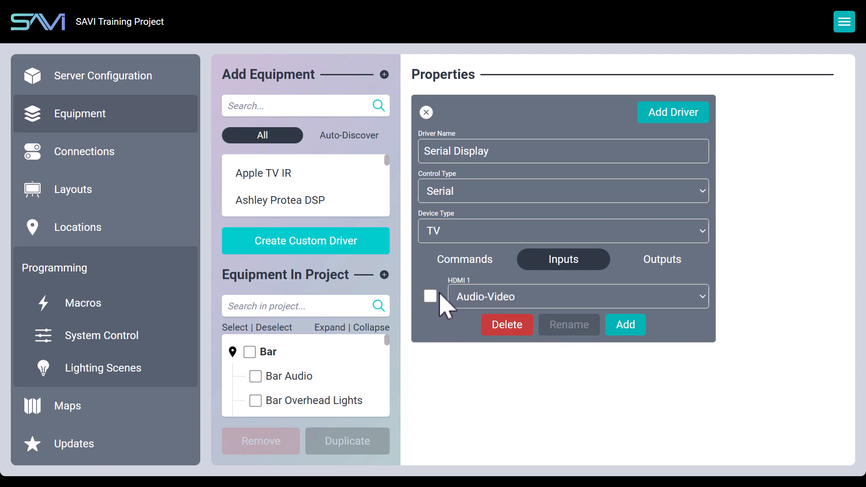
# - Choose the driver's HDMI 1 command and give it the code "xb 01 90\x0D"
pyautogui.click(467, 265)
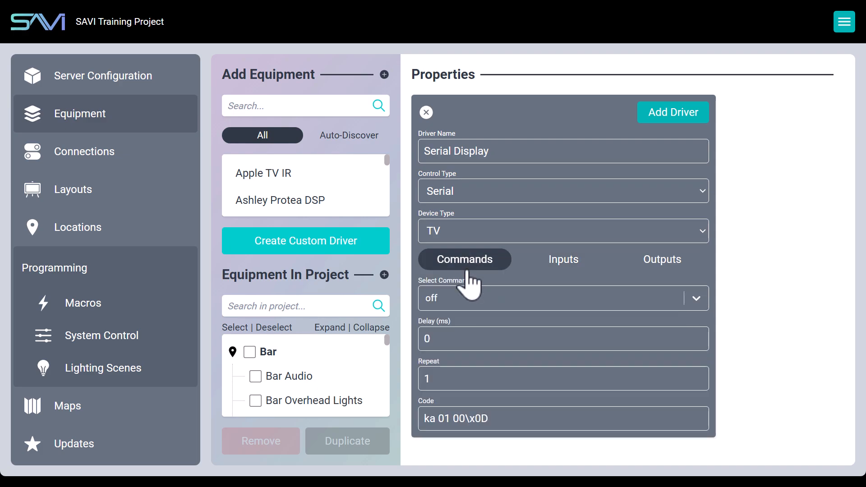
pyautogui.click(471, 299)
pyautogui.write('hdmi')
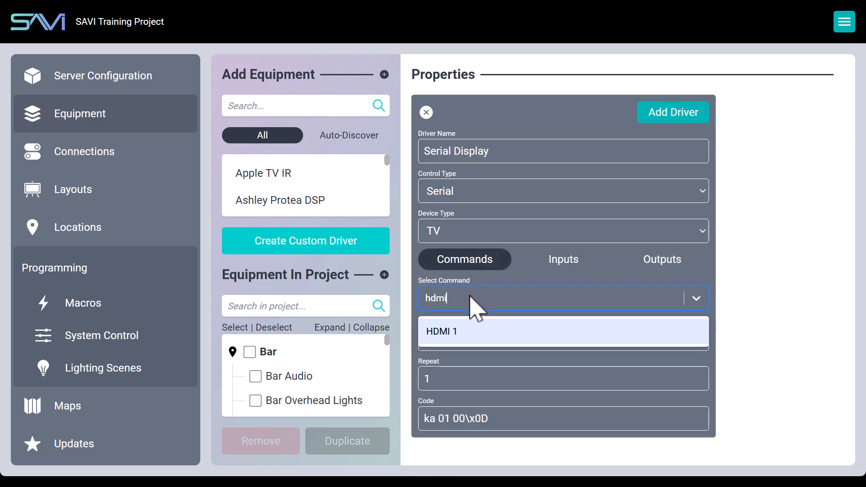
pyautogui.click(464, 330)
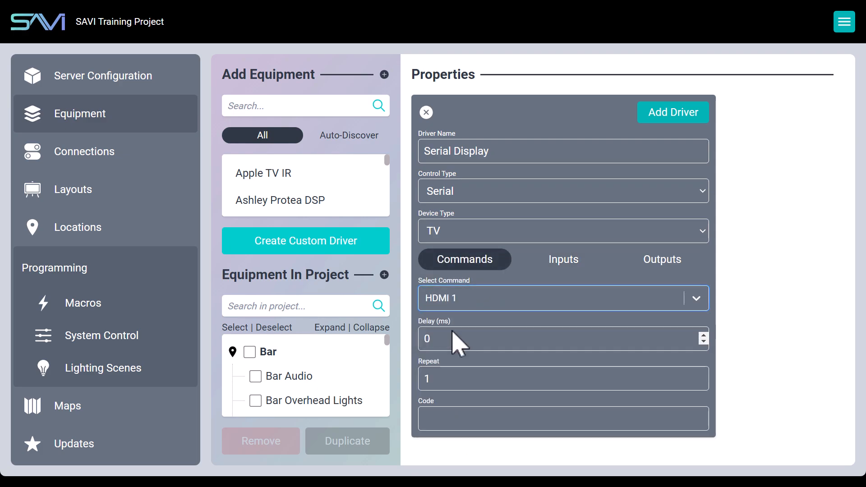
pyautogui.click(470, 415)
pyautogui.write('x0 01 90\\x0D')
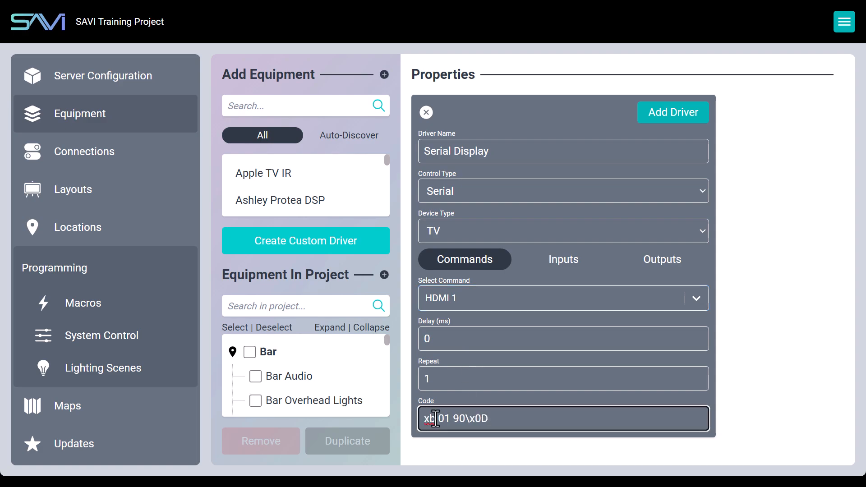
pyautogui.click(798, 359)
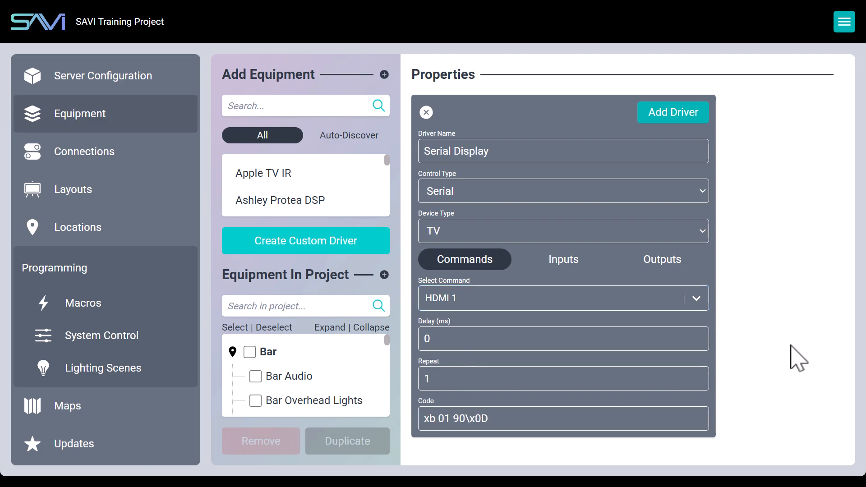
# - Add the finished custom driver without any outputs, and open Serial Display from the equipment list by searching for "serial"
pyautogui.click(669, 267)
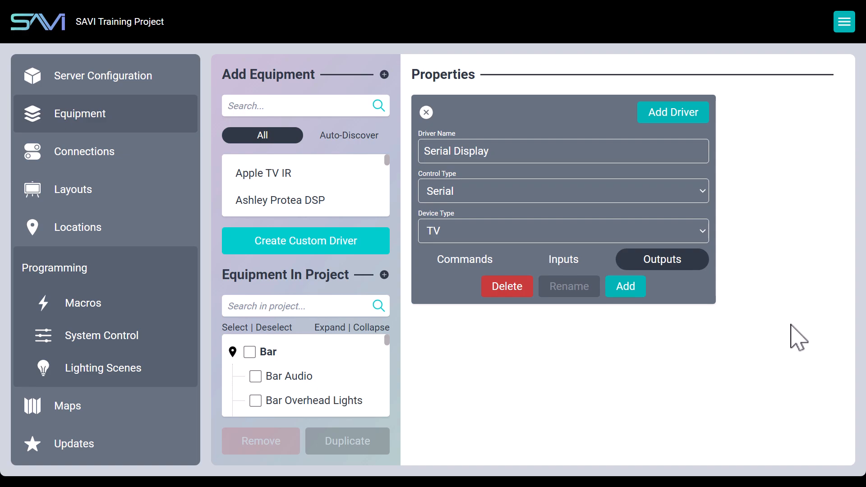
pyautogui.click(683, 117)
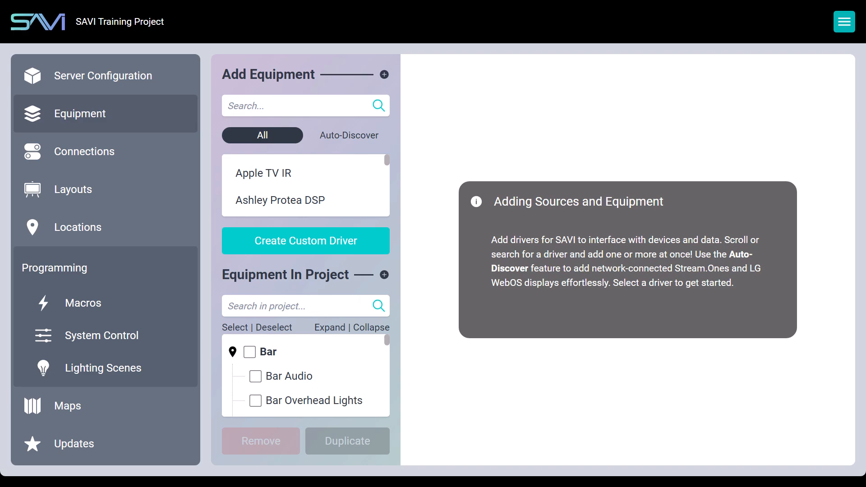
pyautogui.click(280, 104)
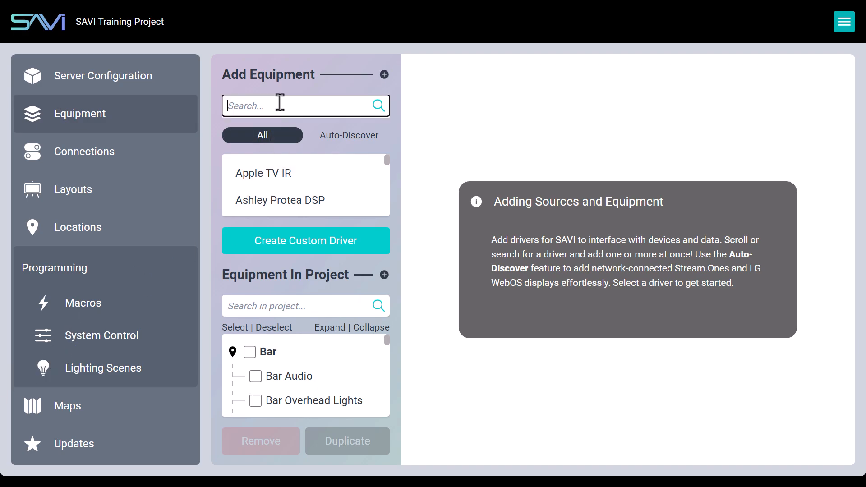
pyautogui.write('serial')
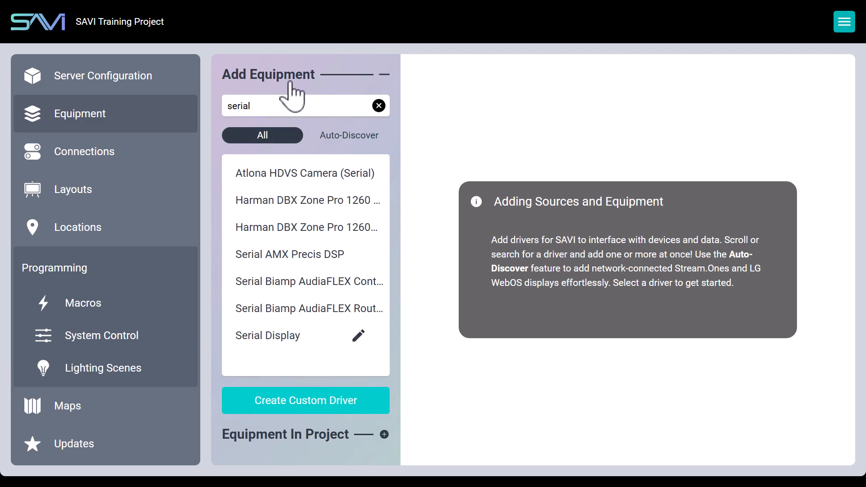
pyautogui.click(300, 341)
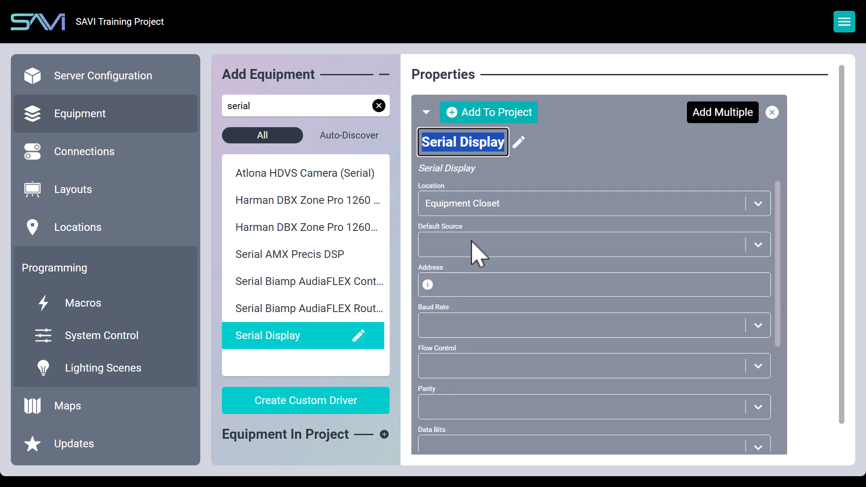
# - Name the Serial Display device "Bar - Serial" and set its location to Bar
pyautogui.write('Bar - Serial')
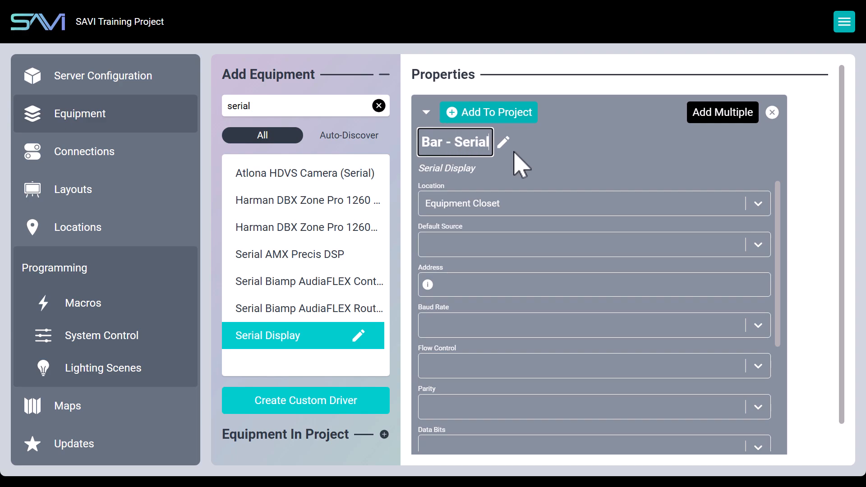
pyautogui.click(513, 204)
pyautogui.click(480, 246)
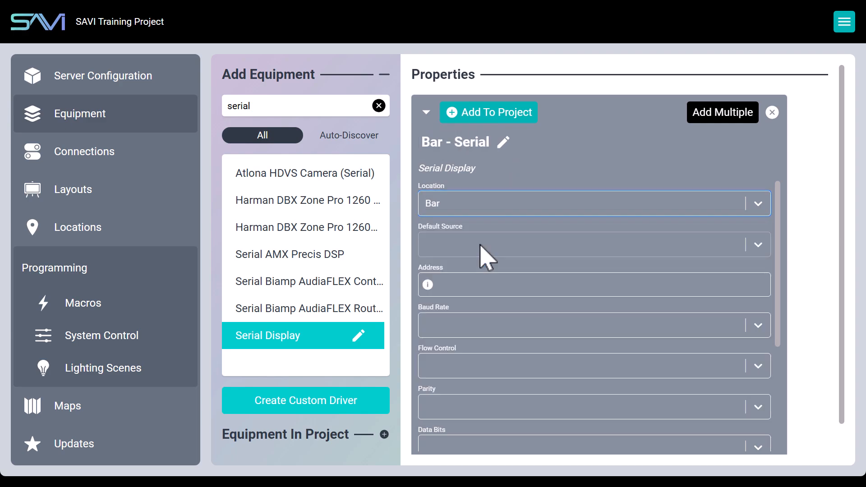
pyautogui.scroll(-2, 545, 261)
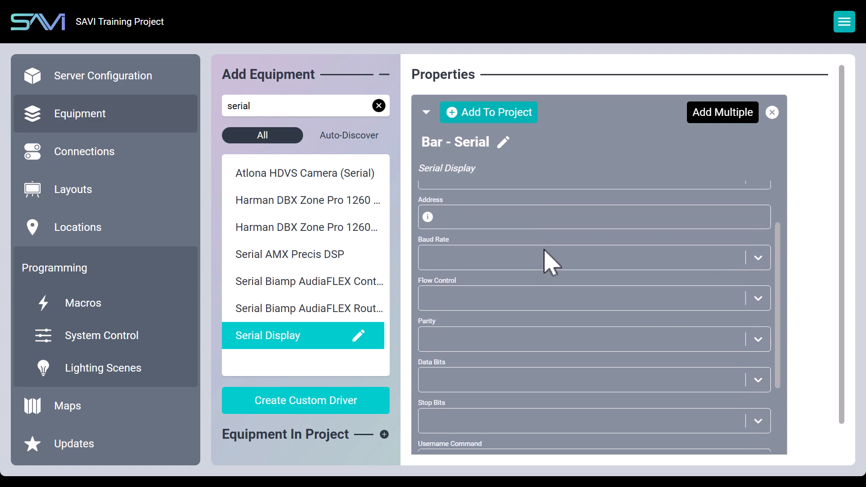
# - Configure the display's serial settings with baud rate 9600, flow control None, parity None, 8 data bits and 1 stop bit
pyautogui.click(630, 258)
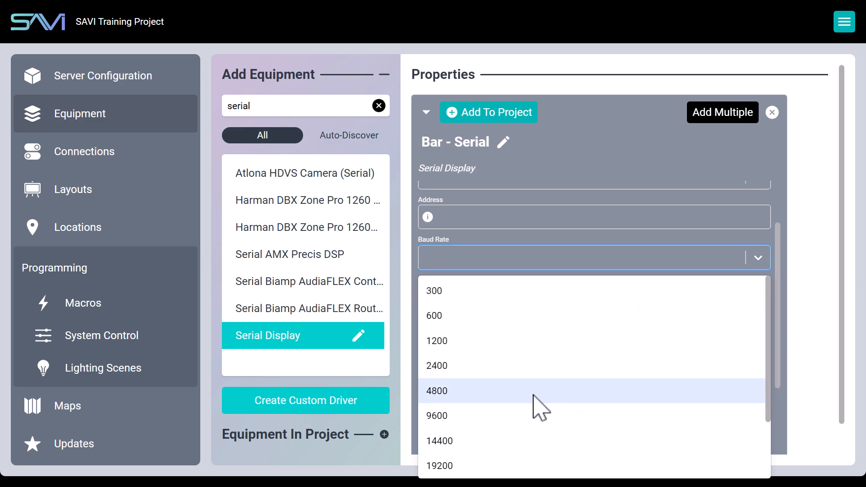
pyautogui.click(471, 416)
pyautogui.click(469, 298)
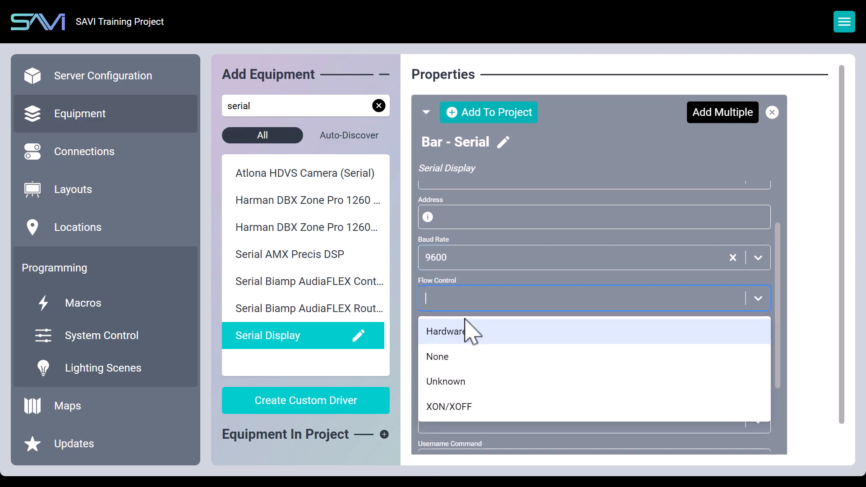
pyautogui.click(457, 354)
pyautogui.click(456, 342)
pyautogui.click(452, 396)
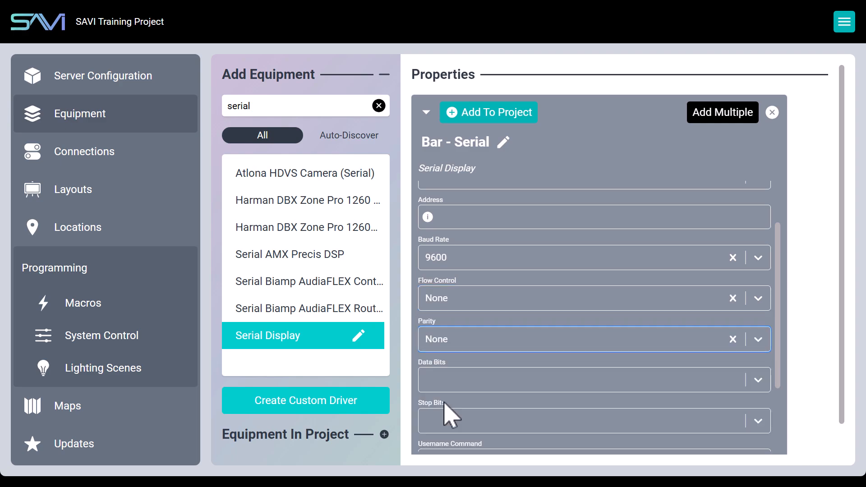
pyautogui.click(450, 386)
pyautogui.click(448, 417)
pyautogui.click(444, 426)
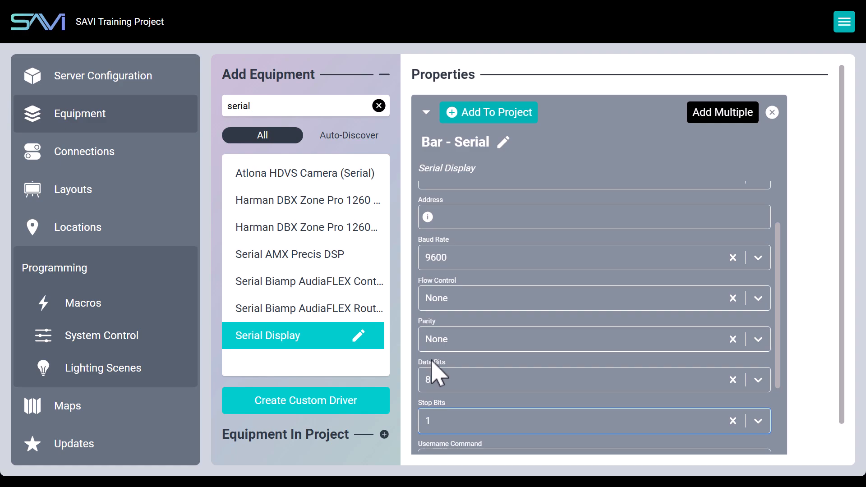
# - Add 10 auto-renamed copies of the Bar - Serial display to the project, with start number 1
pyautogui.scroll(2, 571, 366)
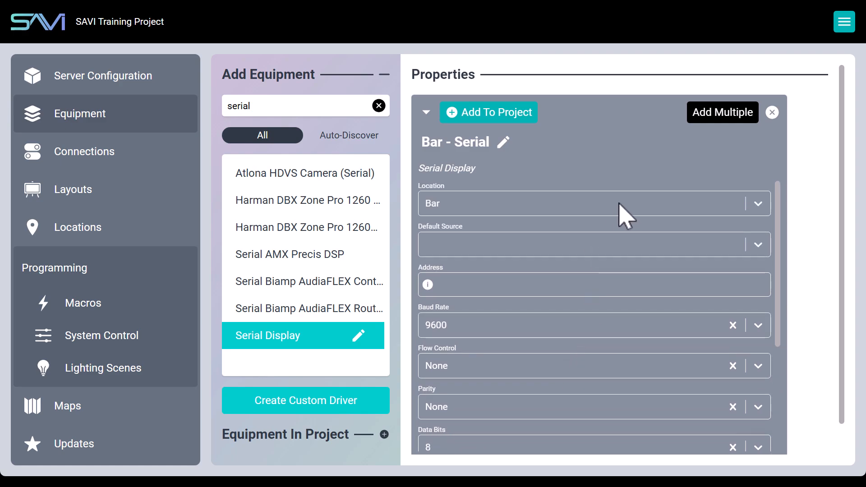
pyautogui.click(720, 115)
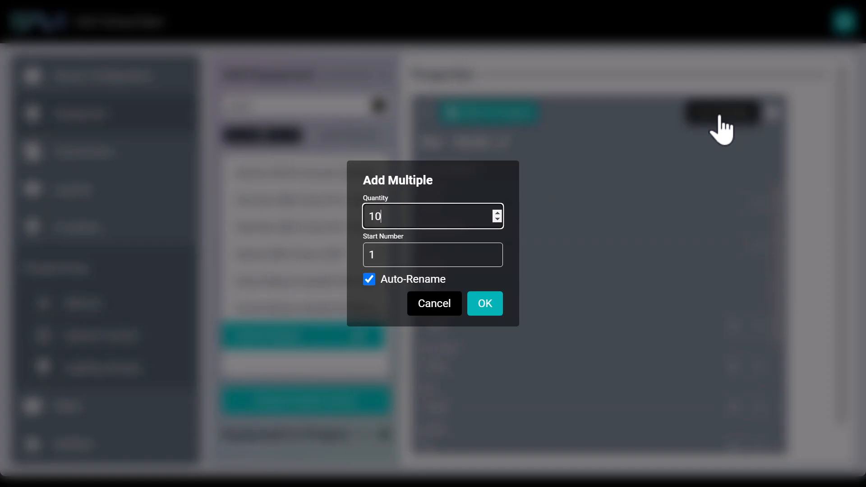
pyautogui.click(487, 304)
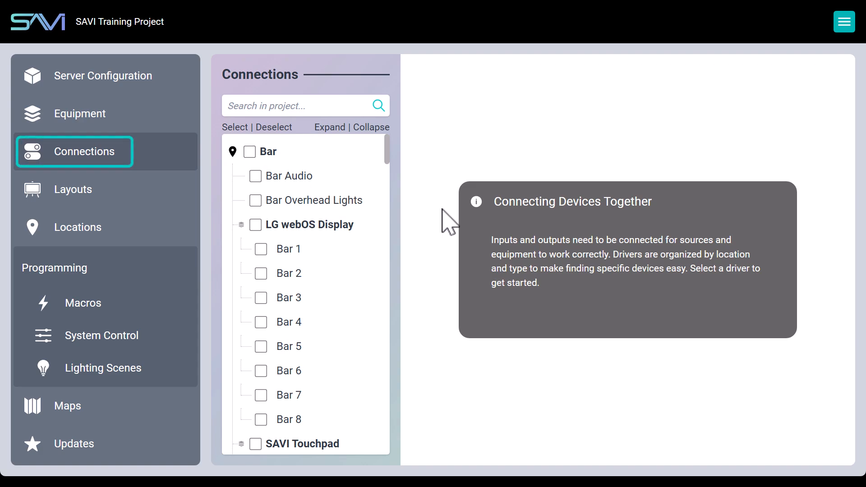
# - Find Bar - Serial 01 in the project connections and connect its RS232 In to SAVI Connect I/O RS232 Module 1 - RS232 Out 1
pyautogui.click(326, 107)
pyautogui.write('serial')
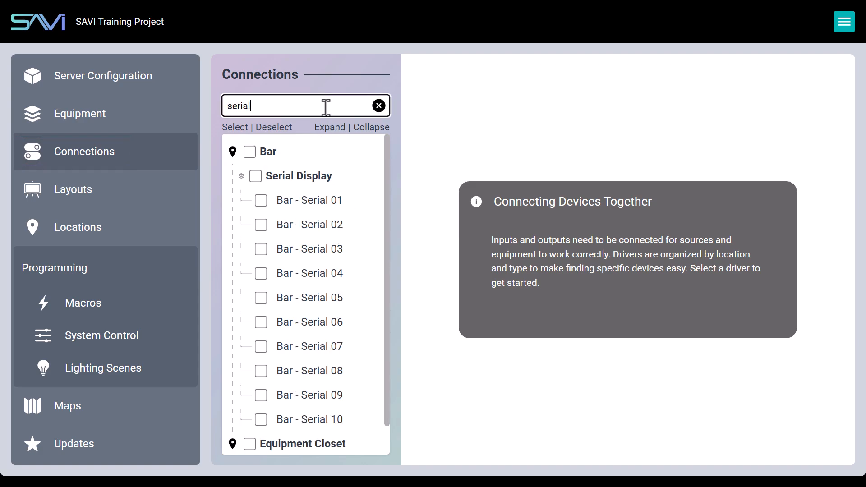
pyautogui.click(310, 201)
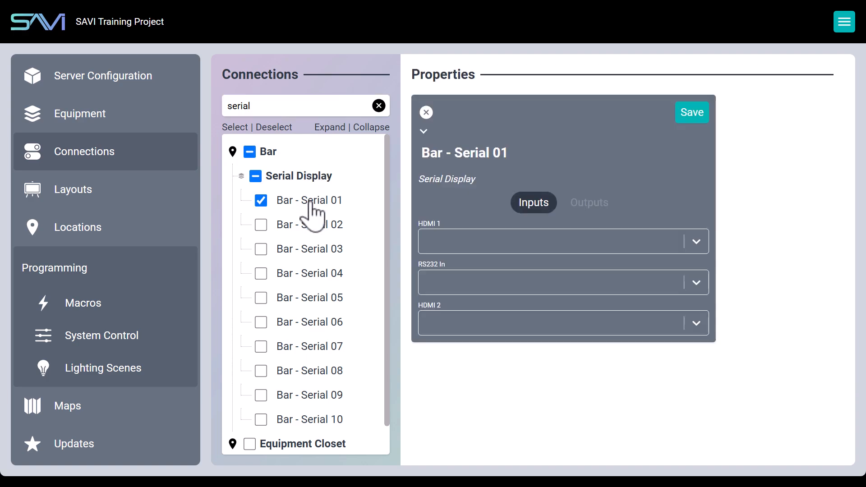
pyautogui.click(501, 282)
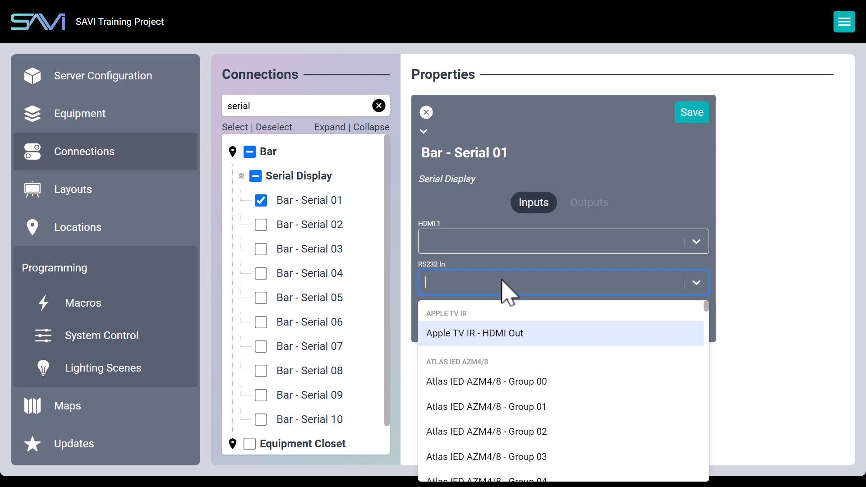
pyautogui.write('connec')
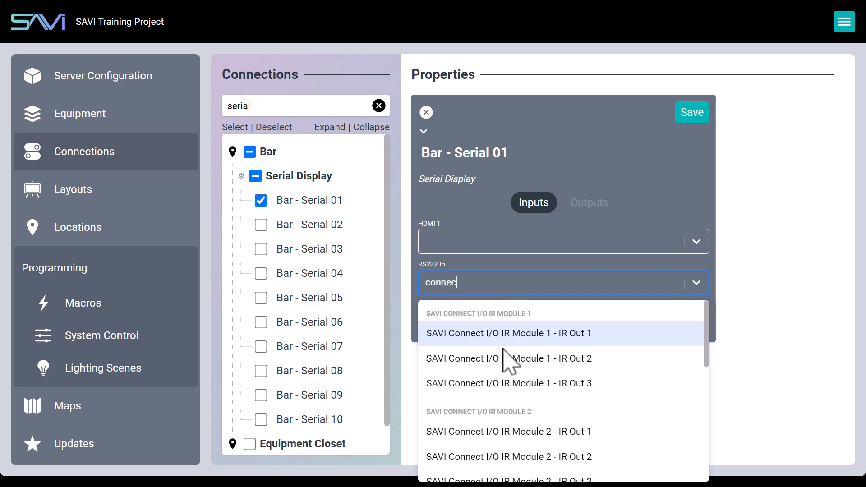
pyautogui.scroll(-6, 528, 367)
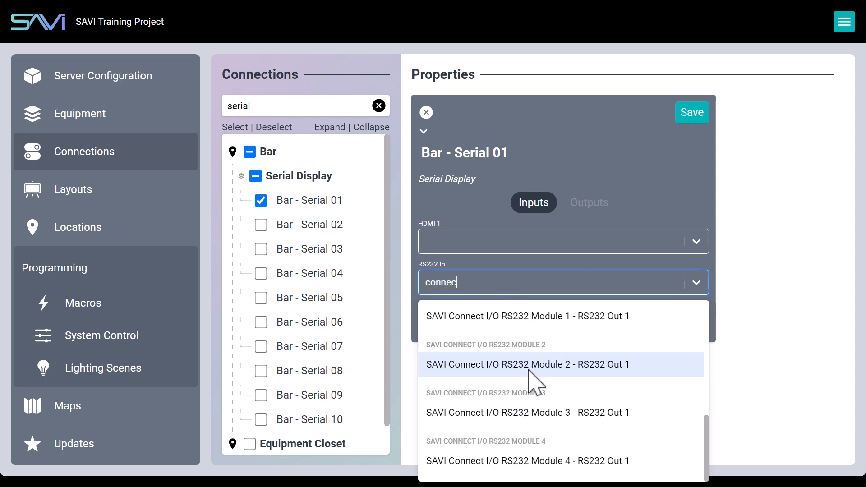
pyautogui.click(593, 317)
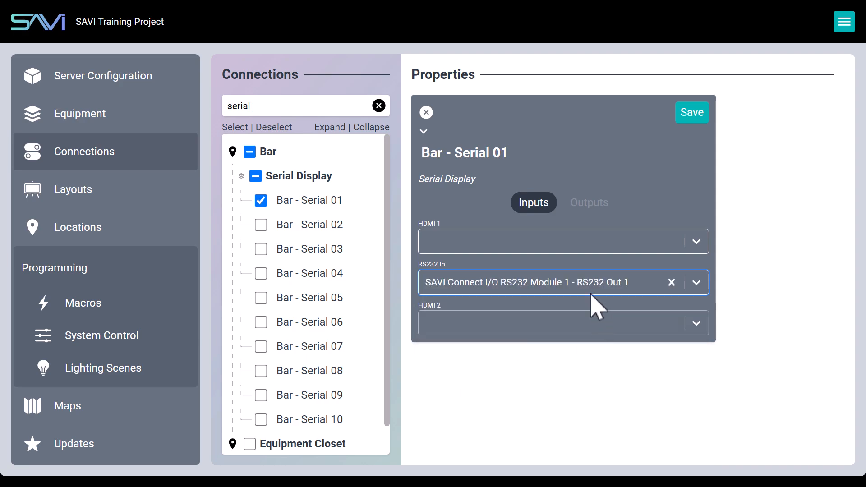
# - Connect HDMI 1 to HDMI Wall Plate - A - Output and HDMI 2 to HDMI Wall Plate - B - Output, and save the connections
pyautogui.click(583, 243)
pyautogui.write('hdmi')
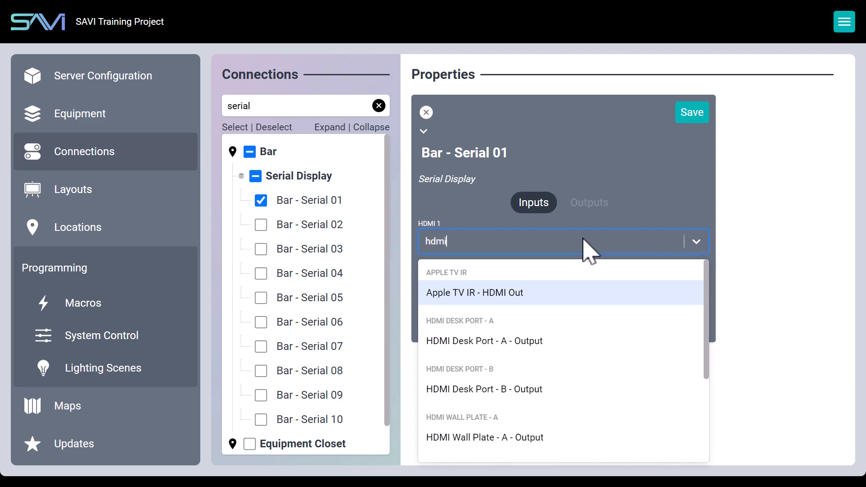
pyautogui.click(523, 440)
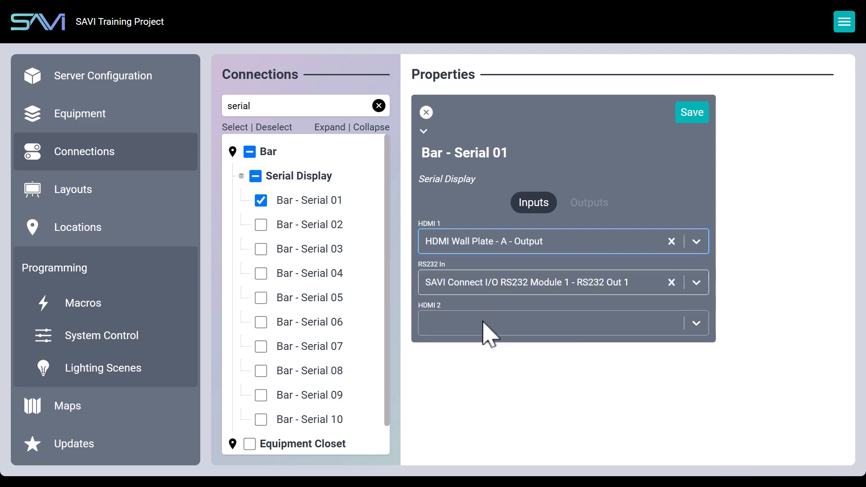
pyautogui.click(484, 322)
pyautogui.write('hdmi')
pyautogui.click(564, 365)
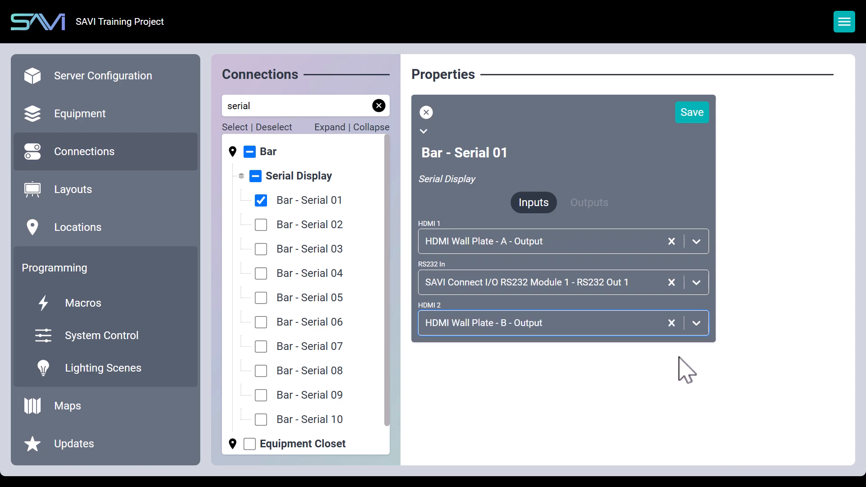
pyautogui.click(691, 118)
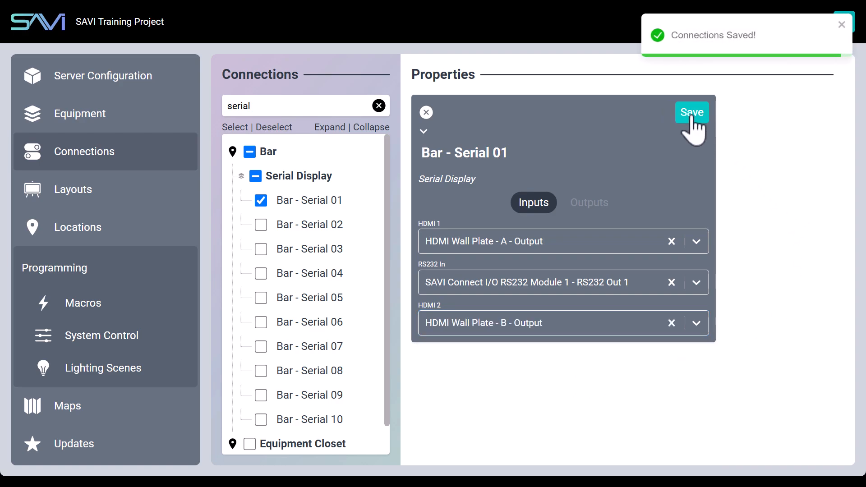
# - Find Bar - Serial 01 in the project's equipment and examine the commands on its remote control
pyautogui.click(78, 118)
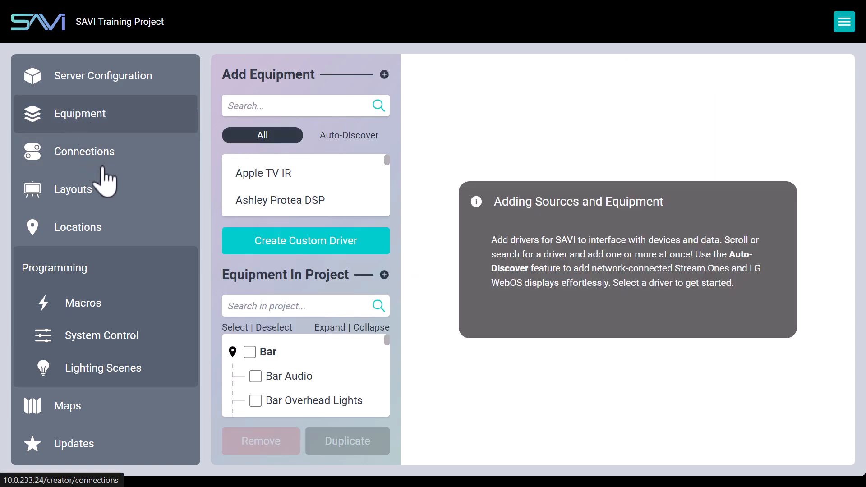
pyautogui.click(298, 283)
pyautogui.click(303, 147)
pyautogui.write('s')
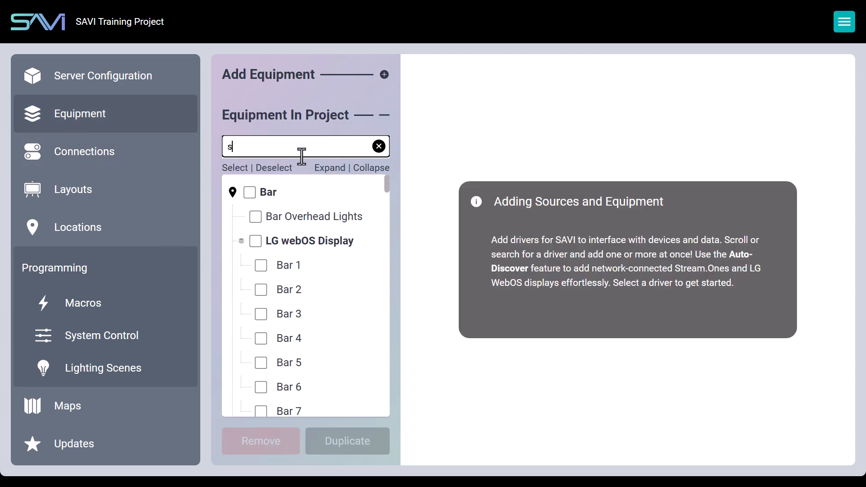
pyautogui.write('erial')
pyautogui.click(316, 242)
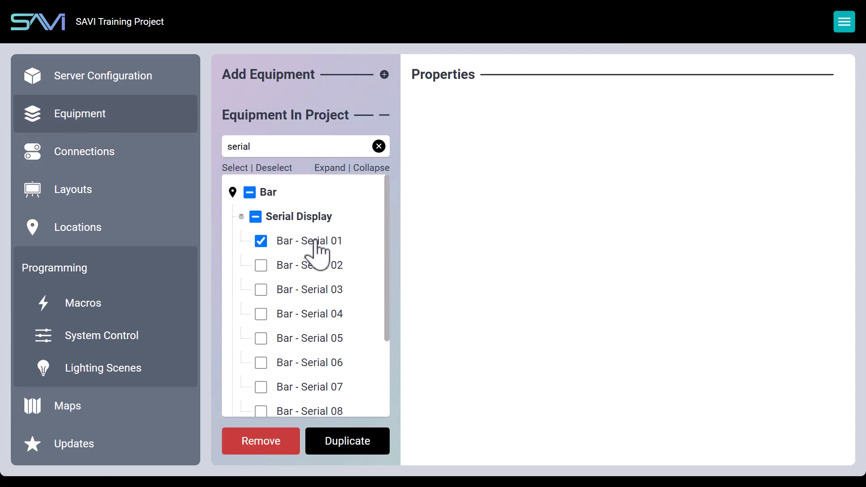
pyautogui.click(742, 113)
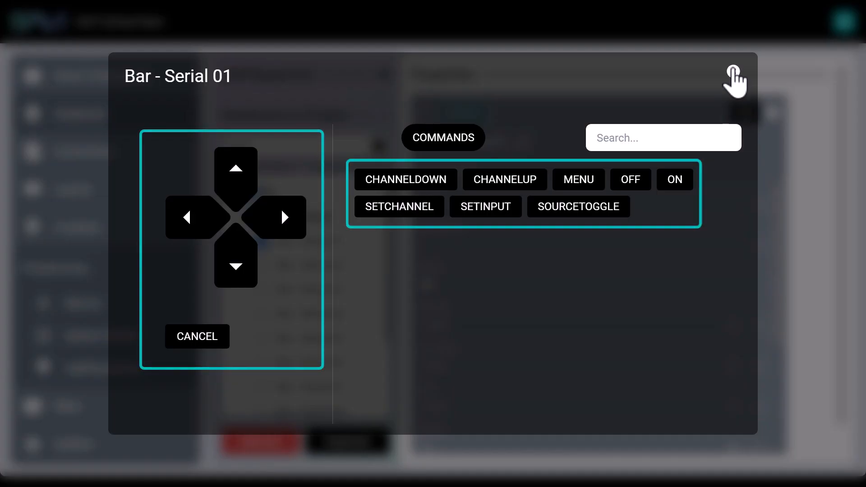
pyautogui.click(733, 74)
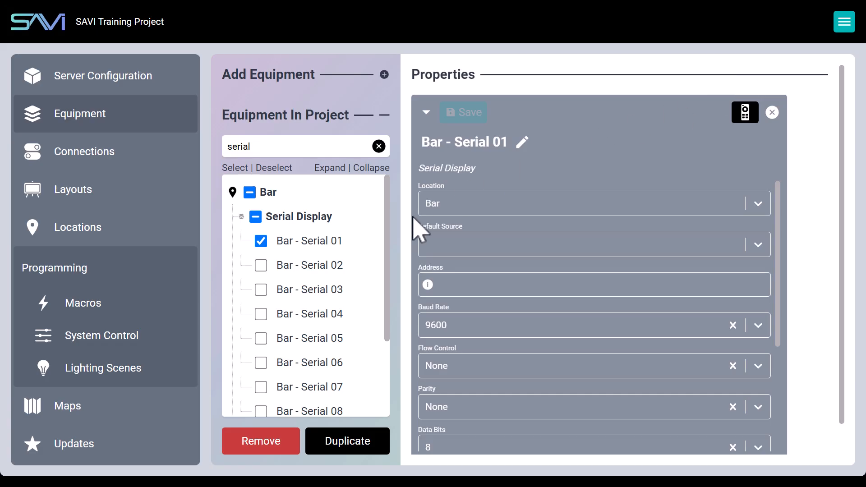
# - Add Bar - Serial 02 and 03 to the equipment selection and examine the shared remote control
pyautogui.click(261, 265)
pyautogui.click(261, 289)
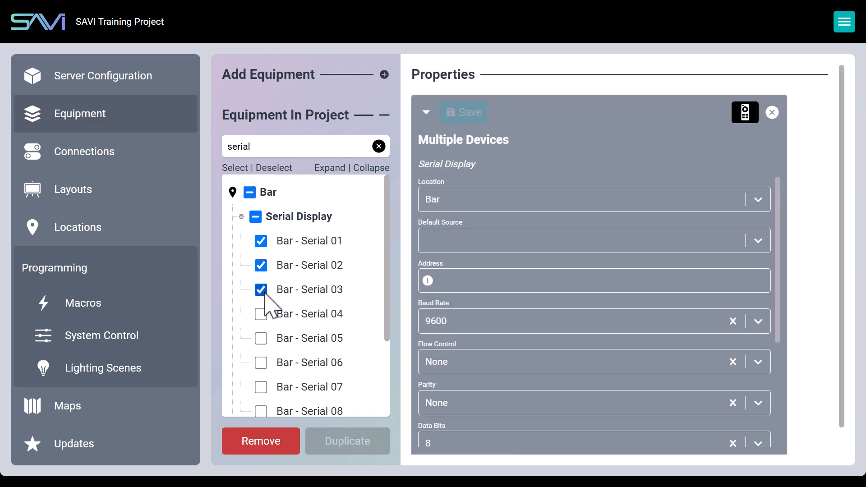
pyautogui.click(745, 112)
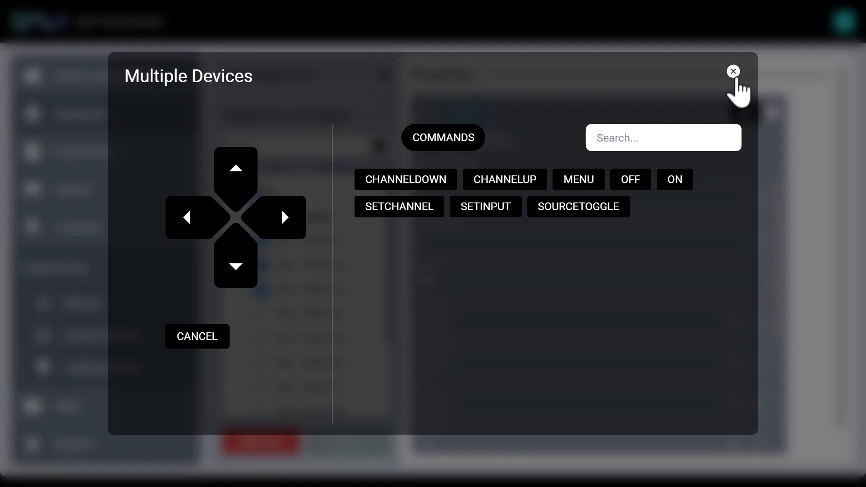
pyautogui.click(733, 72)
# - Find the custom Serial Display driver by searching for "serial", open it for editing and examine its available commands
pyautogui.click(258, 77)
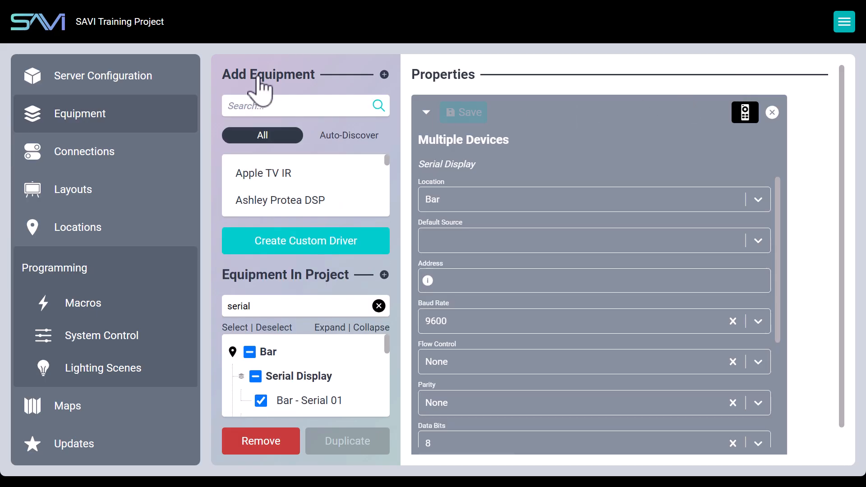
pyautogui.click(264, 107)
pyautogui.write('serial')
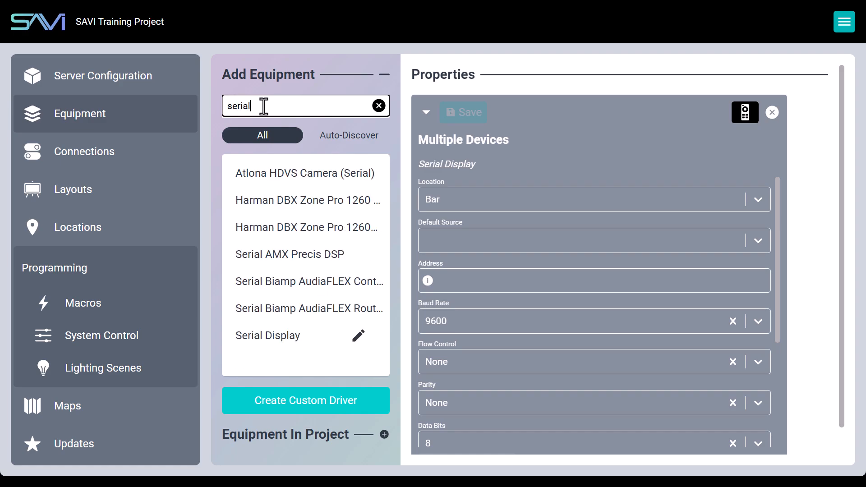
pyautogui.click(358, 336)
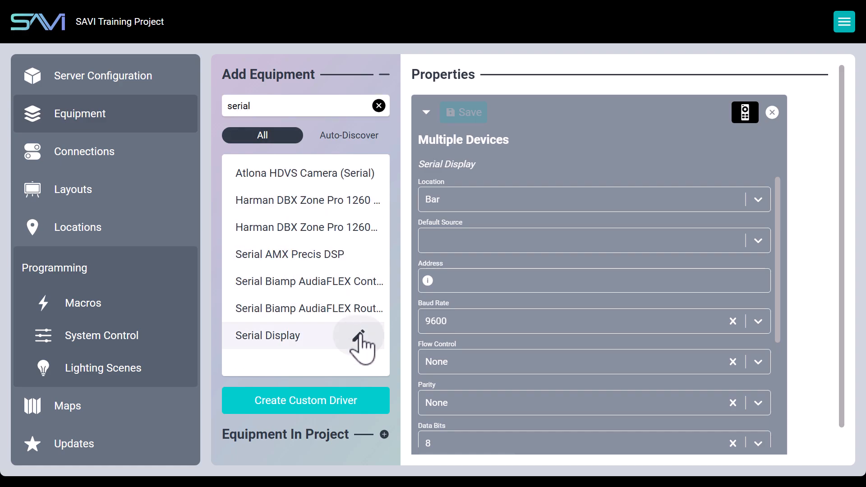
pyautogui.click(771, 345)
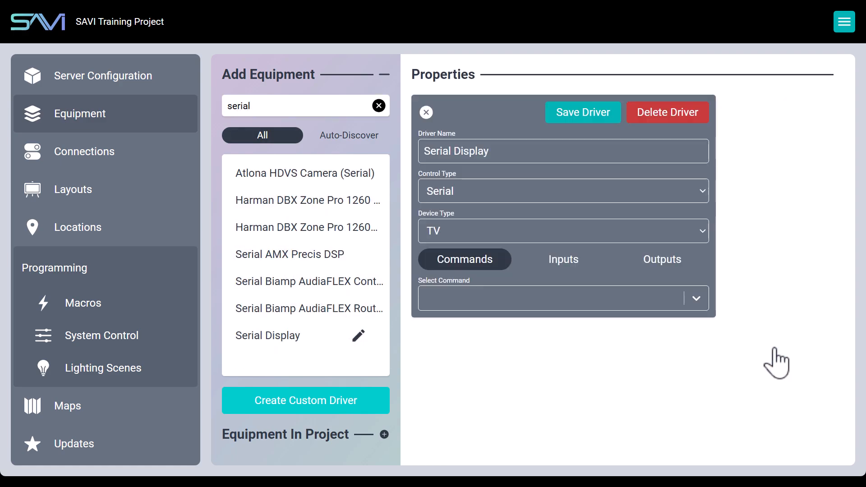
pyautogui.click(643, 304)
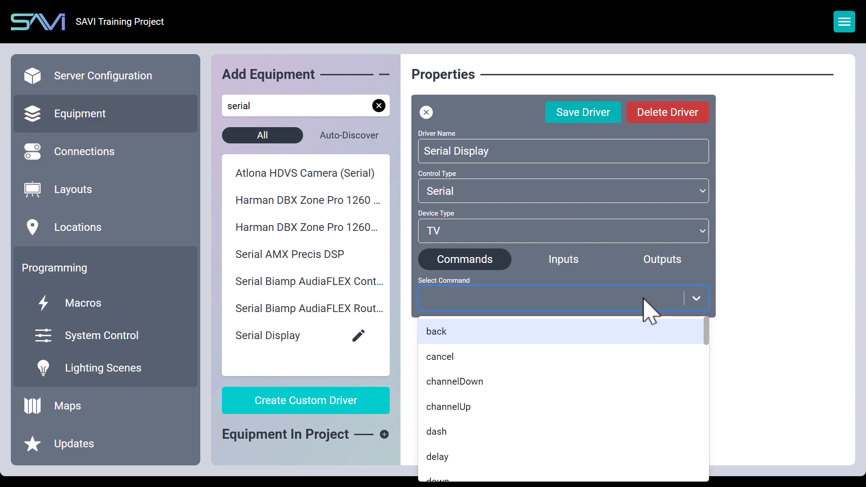
pyautogui.click(644, 299)
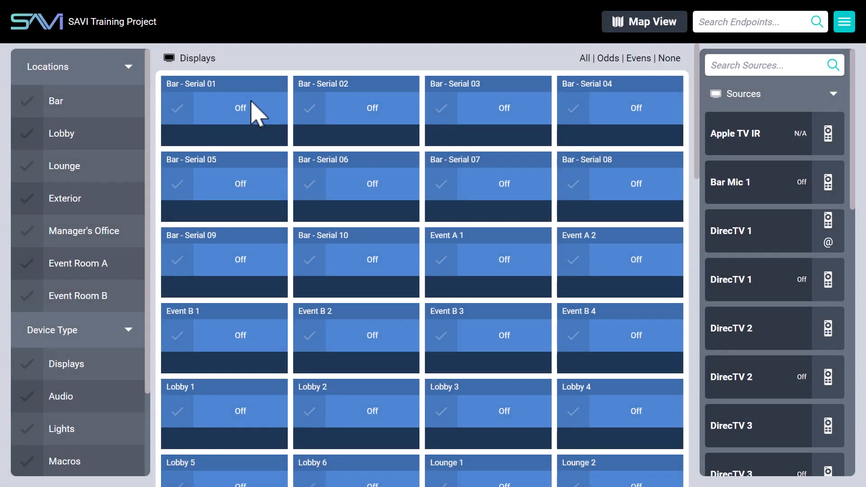
# - Select the Bar - Serial 01 display in the control view and assign it the HDMI Wall Plate - B source
pyautogui.click(253, 110)
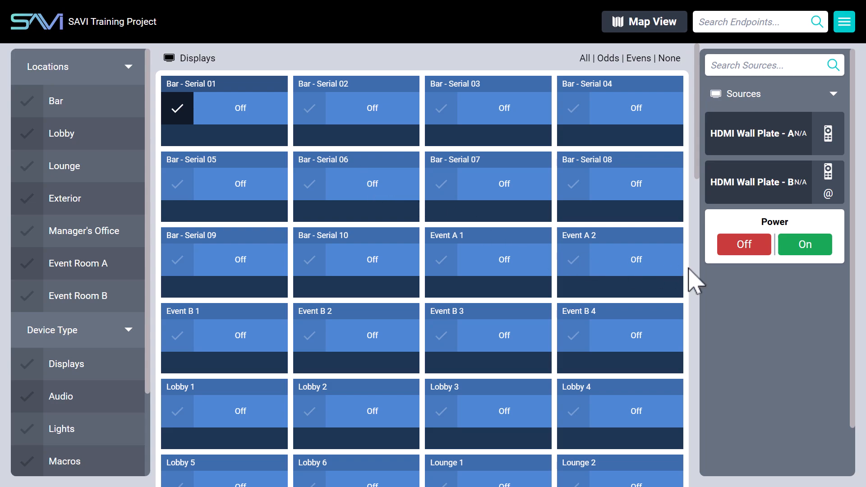
pyautogui.click(773, 195)
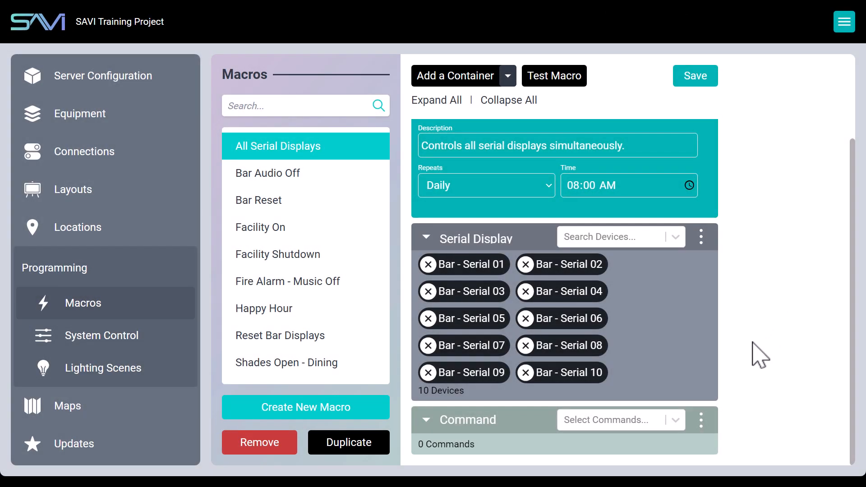
# - Examine the commands available for the serial displays in the All Serial Displays macro
pyautogui.click(654, 420)
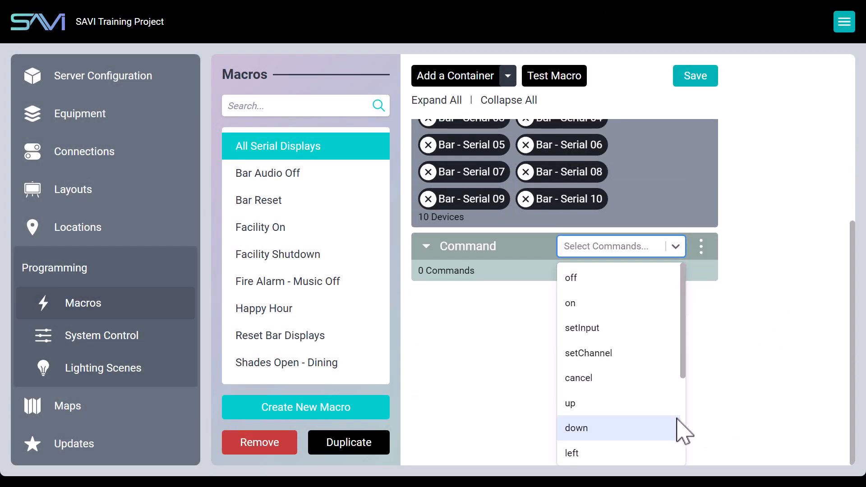
pyautogui.scroll(-5, 643, 383)
pyautogui.scroll(3, 639, 386)
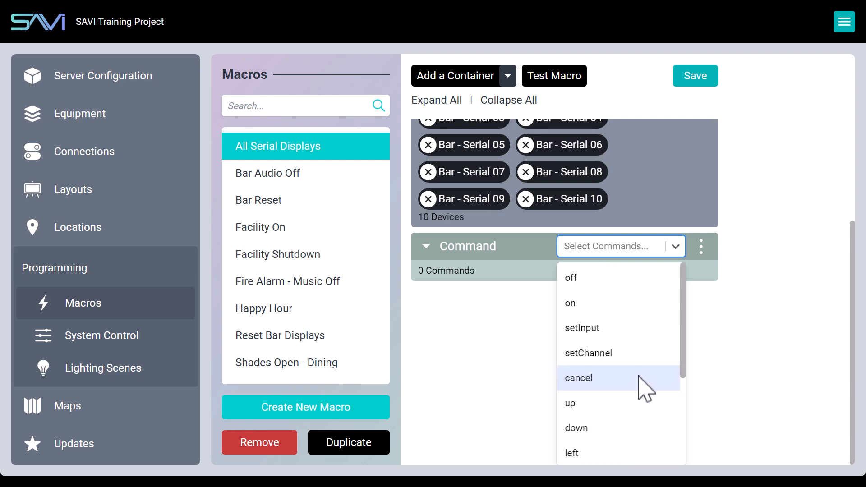
pyautogui.scroll(5, 785, 334)
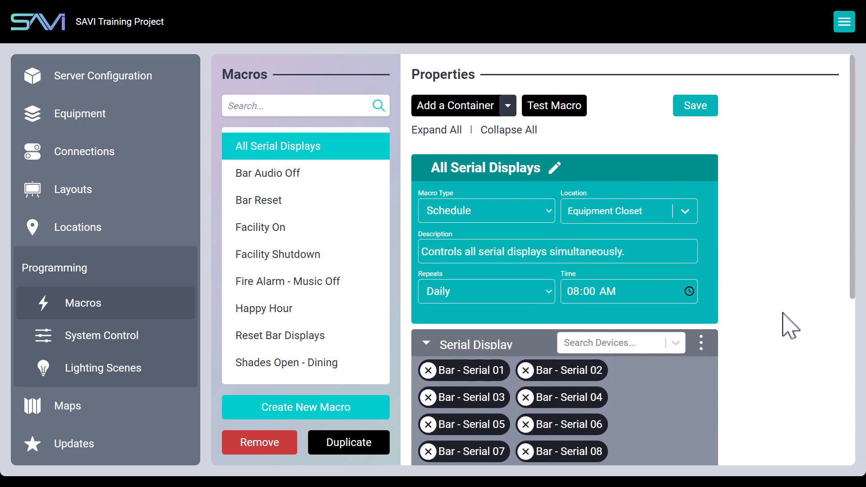
pyautogui.click(783, 313)
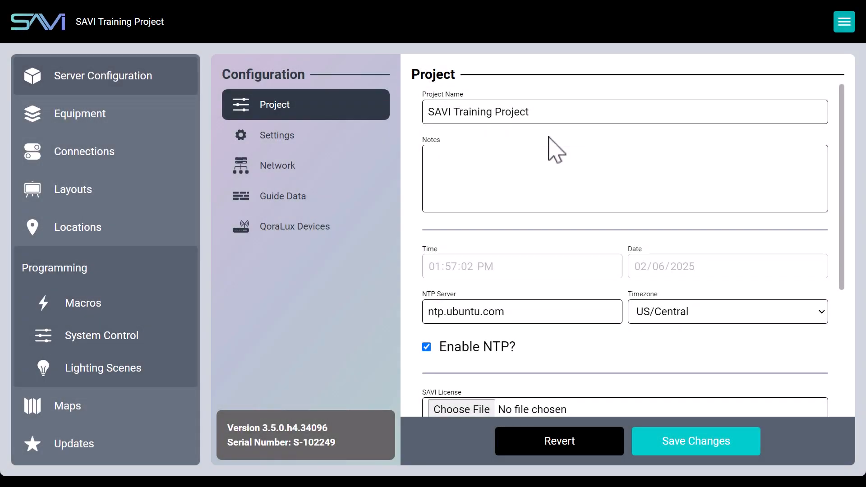
# - Export the Creator project from the server's project configuration
pyautogui.scroll(-5, 676, 197)
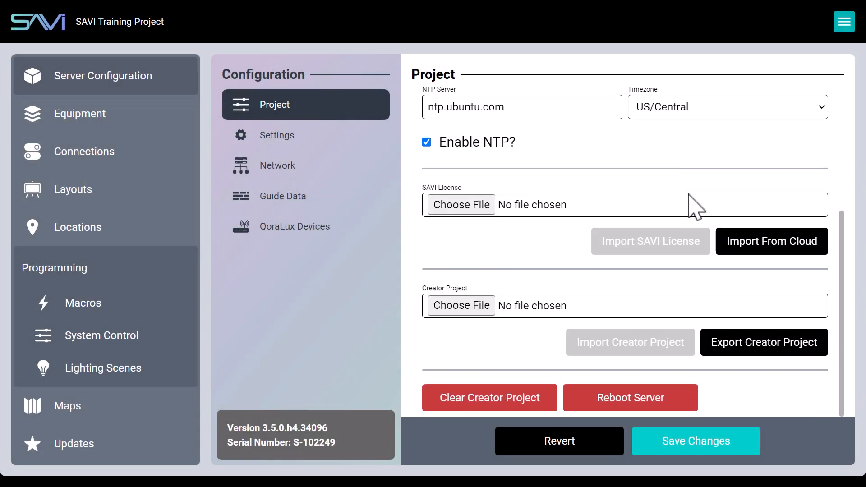
pyautogui.click(741, 347)
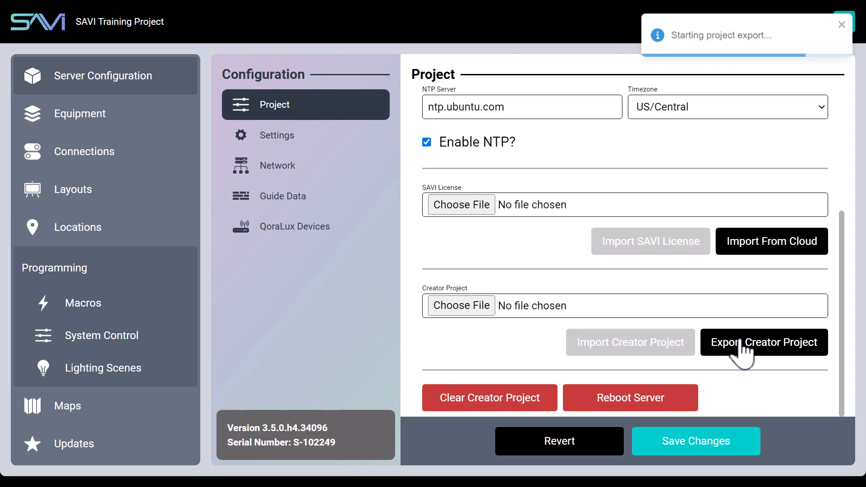